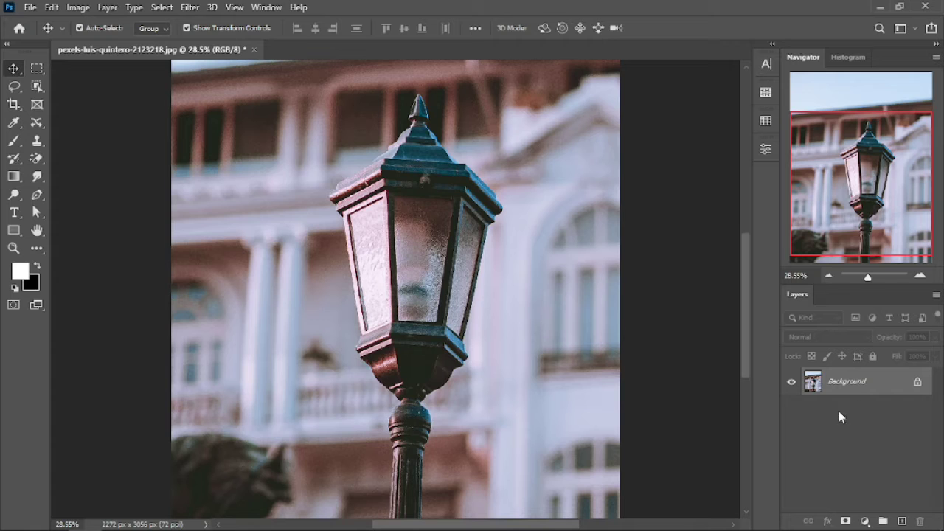
# Turn off Auto-Select, duplicate the Background into Layer 1, and add an empty Layer 2.
pyautogui.moveTo(861, 382); pyautogui.dragTo(860, 382)
pyautogui.hotkey('ctrl', 'j')
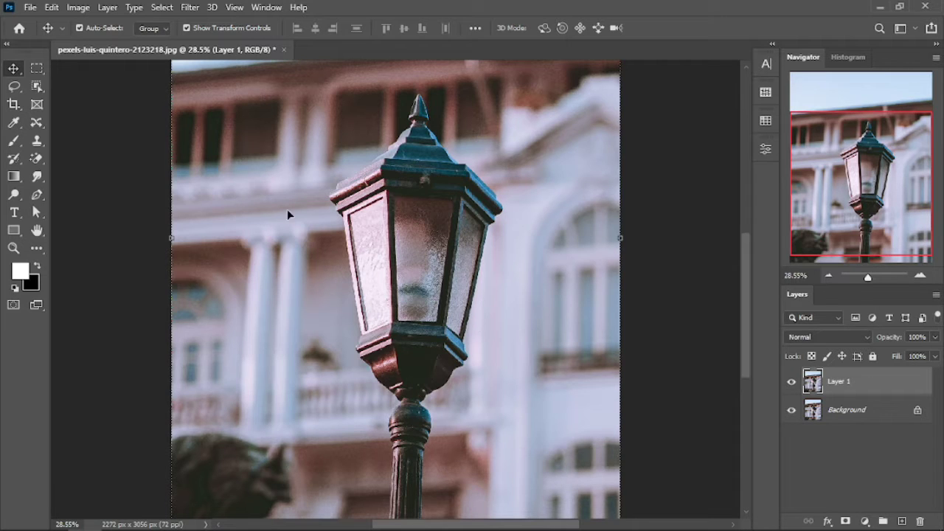
pyautogui.click(902, 520)
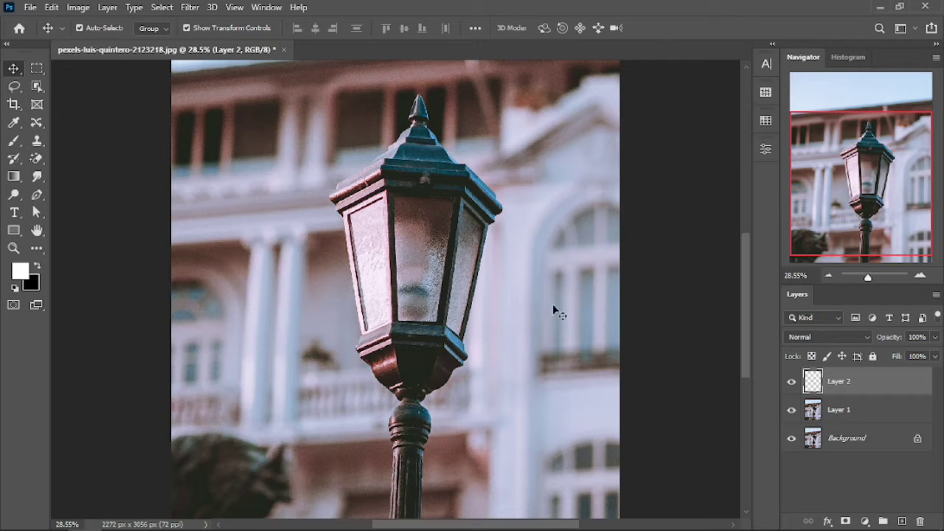
# Paint a faint white glow over the lamp glass with a 700 px, 0% hardness brush.
pyautogui.click(11, 141)
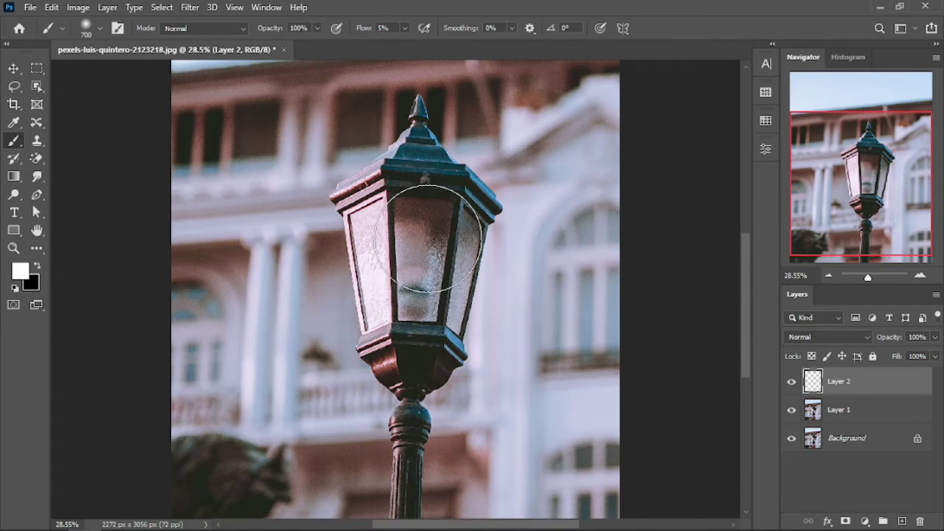
pyautogui.rightClick(398, 239)
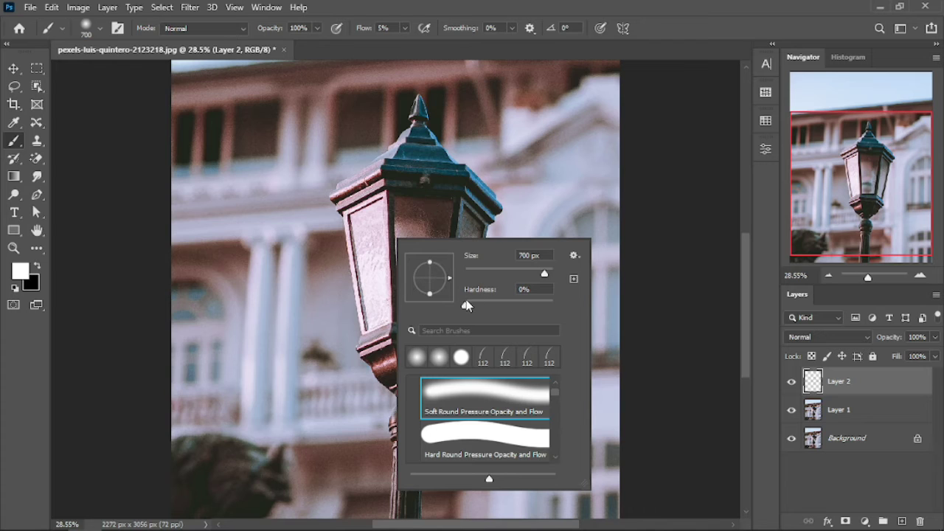
pyautogui.click(459, 200)
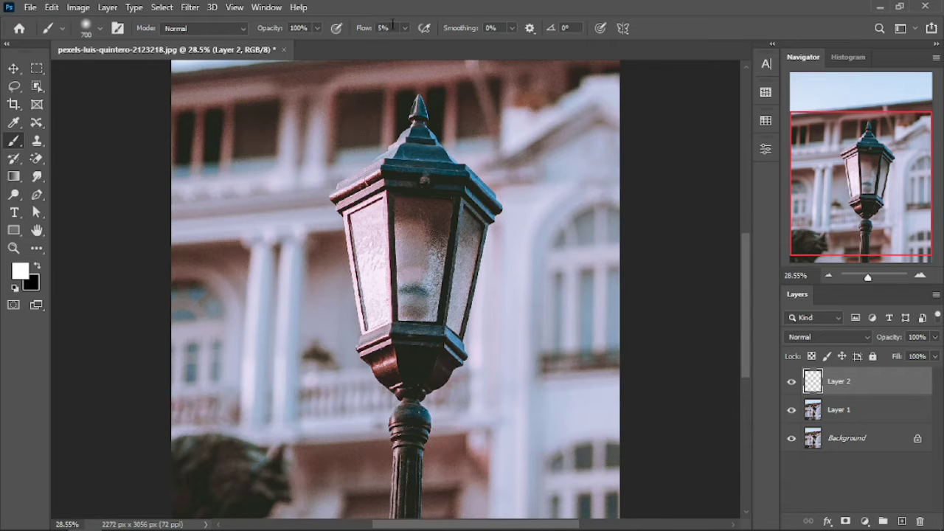
pyautogui.moveTo(421, 243)
pyautogui.mouseDown()
pyautogui.moveTo(401, 256)
pyautogui.moveTo(455, 247)
pyautogui.moveTo(371, 233)
pyautogui.moveTo(365, 338)
pyautogui.moveTo(419, 334)
pyautogui.mouseUp()
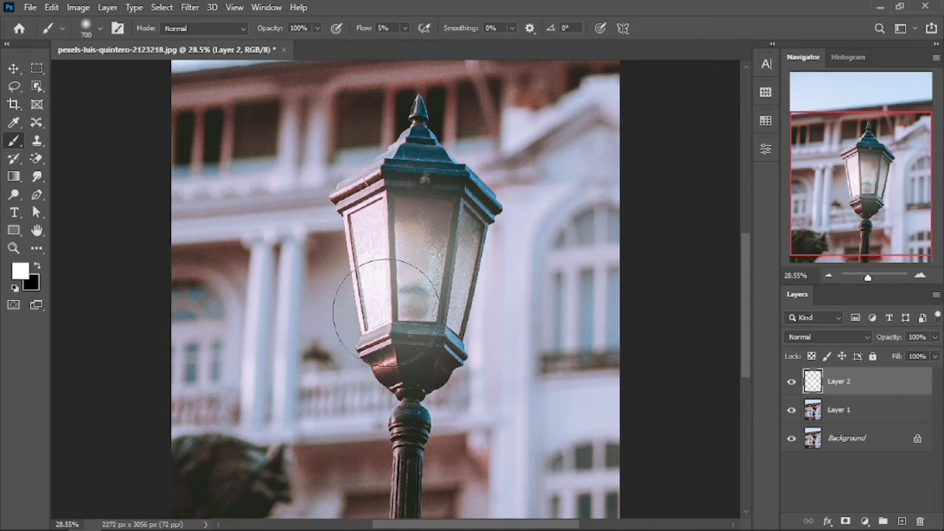
pyautogui.click(857, 337)
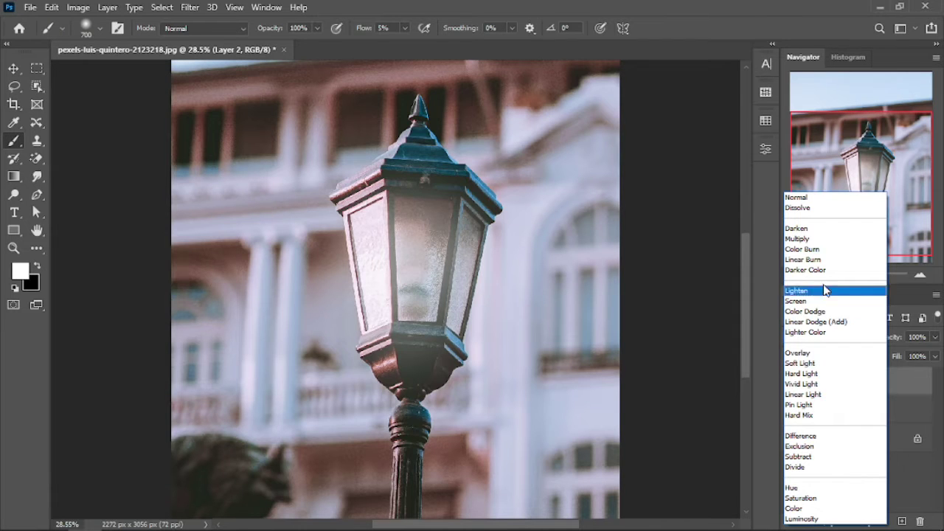
# Blend Layer 2 as Color Dodge, and add a new Layer 3 blended as Overlay.
pyautogui.click(833, 311)
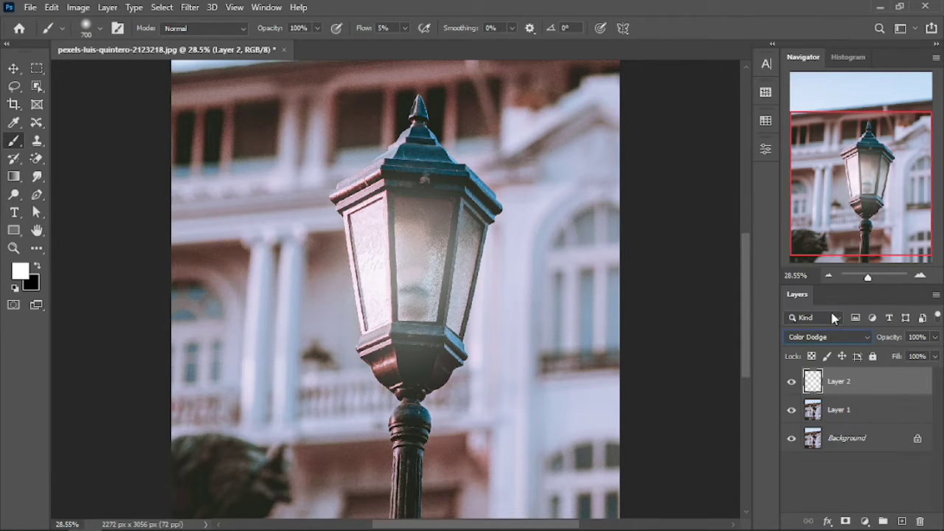
pyautogui.click(901, 521)
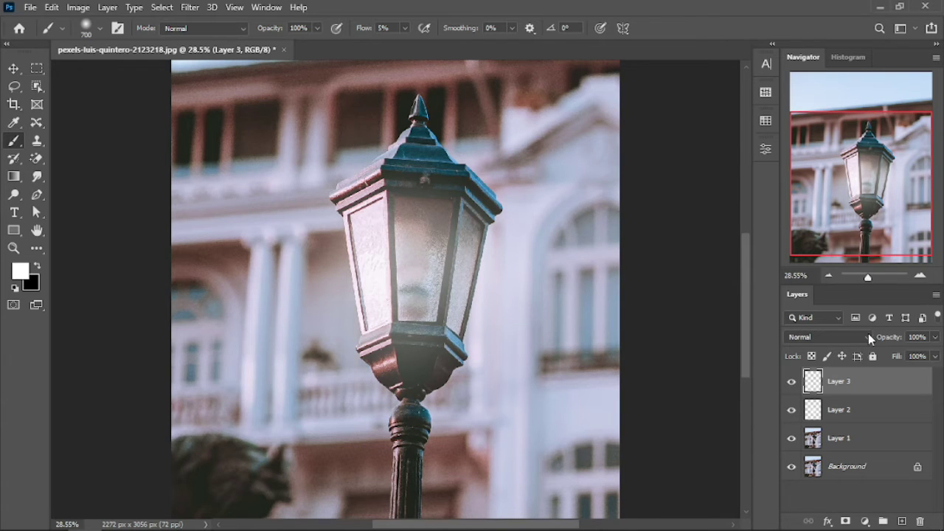
pyautogui.click(868, 333)
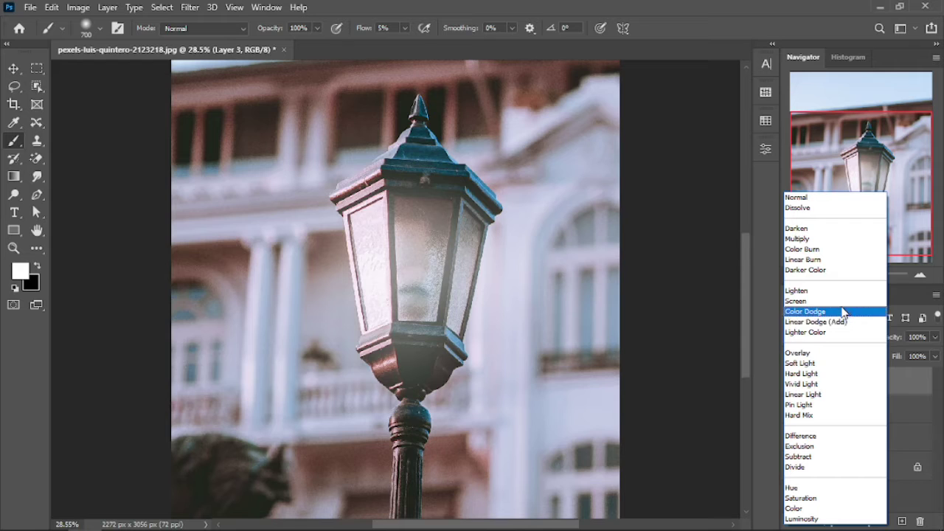
pyautogui.click(817, 354)
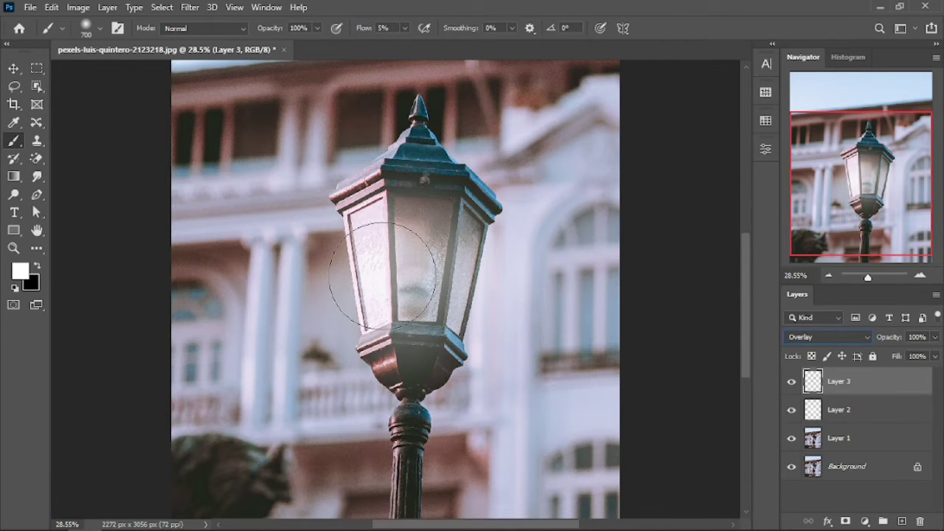
pyautogui.click(10, 69)
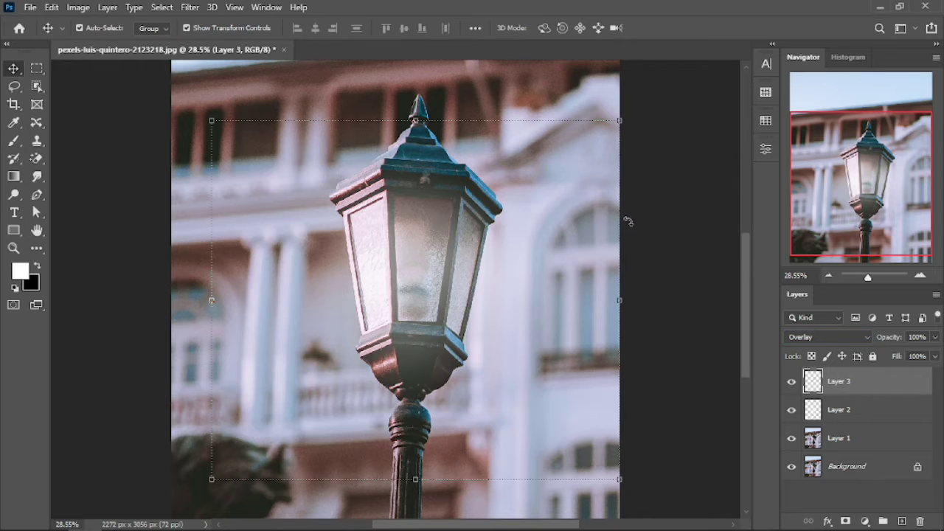
pyautogui.click(657, 213)
# Add a Color Lookup adjustment layer using the FoggyNight.3DL look.
pyautogui.click(865, 522)
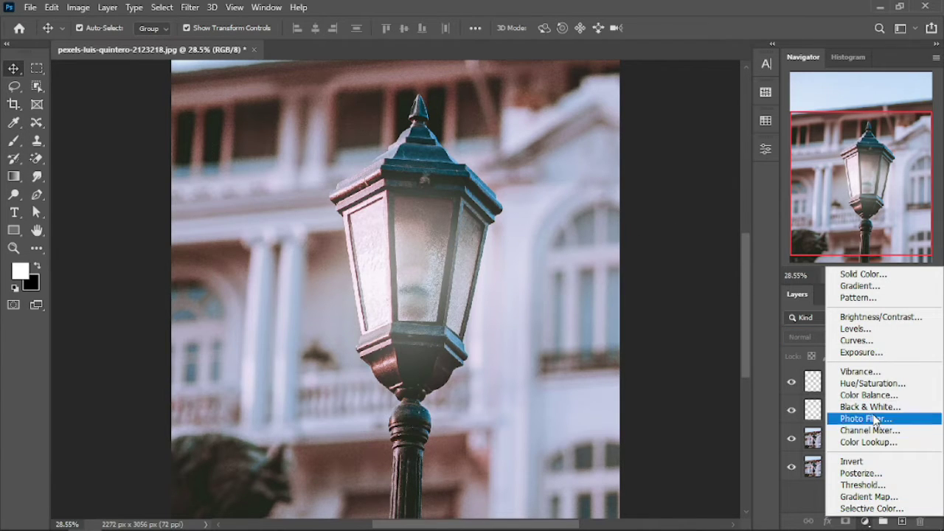
pyautogui.click(876, 444)
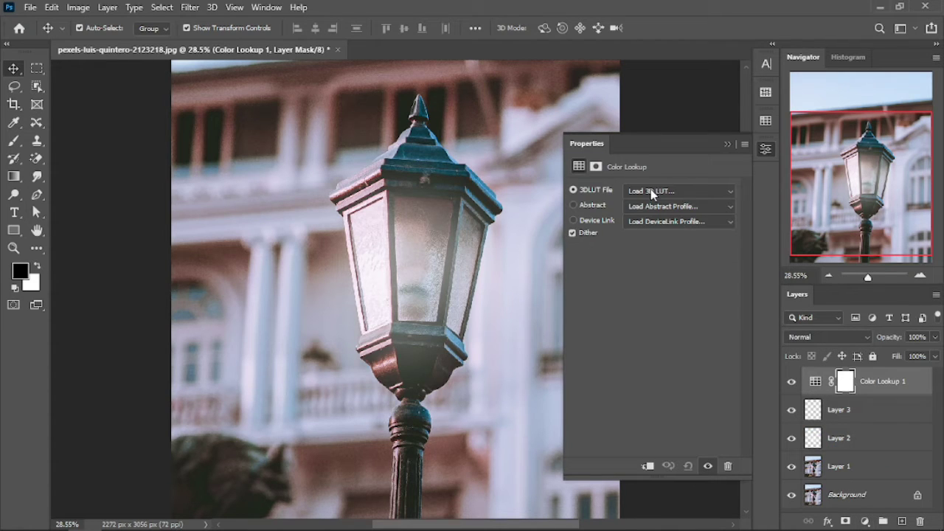
pyautogui.click(732, 192)
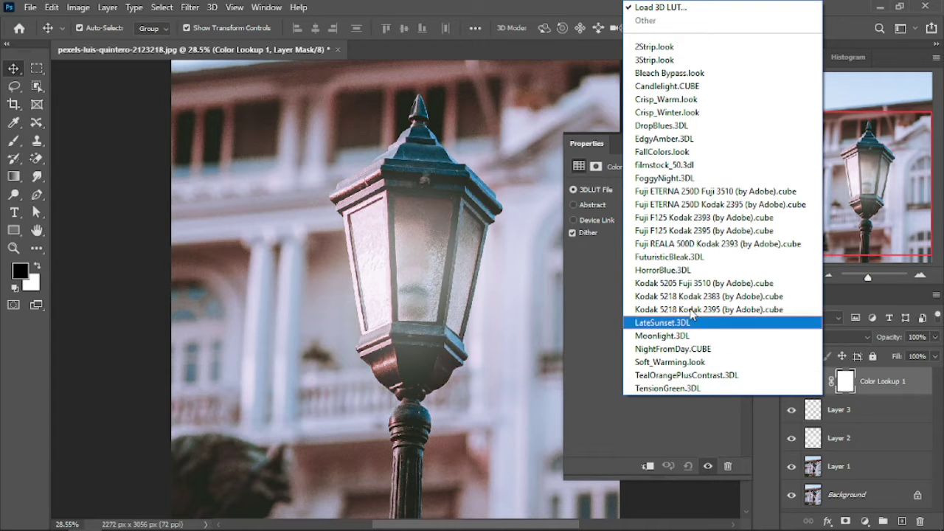
pyautogui.click(672, 177)
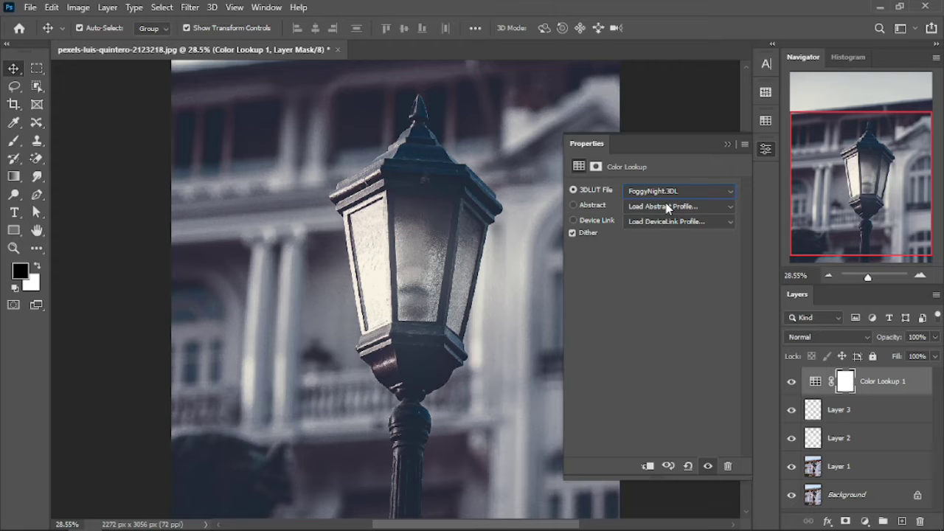
# Add a second Color Lookup adjustment layer using the Crisp_Warm.look LUT.
pyautogui.click(865, 521)
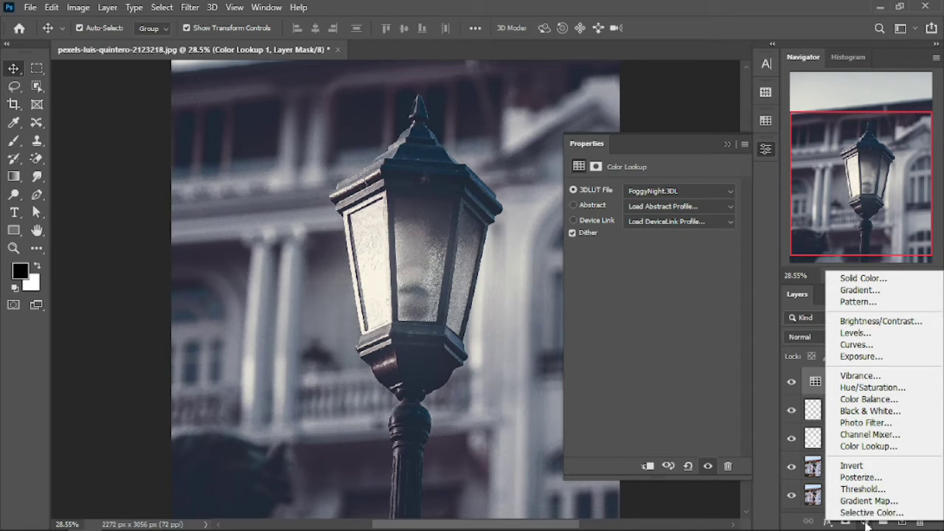
pyautogui.click(868, 447)
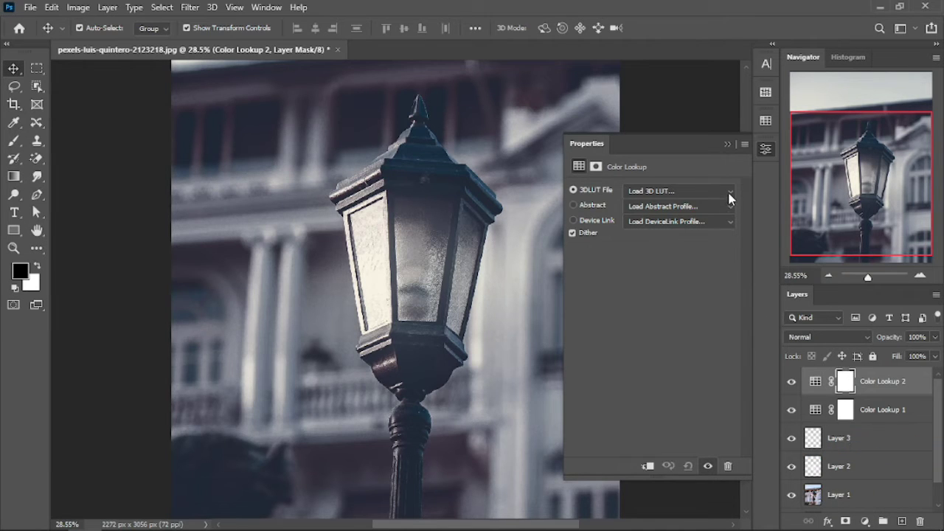
pyautogui.click(729, 196)
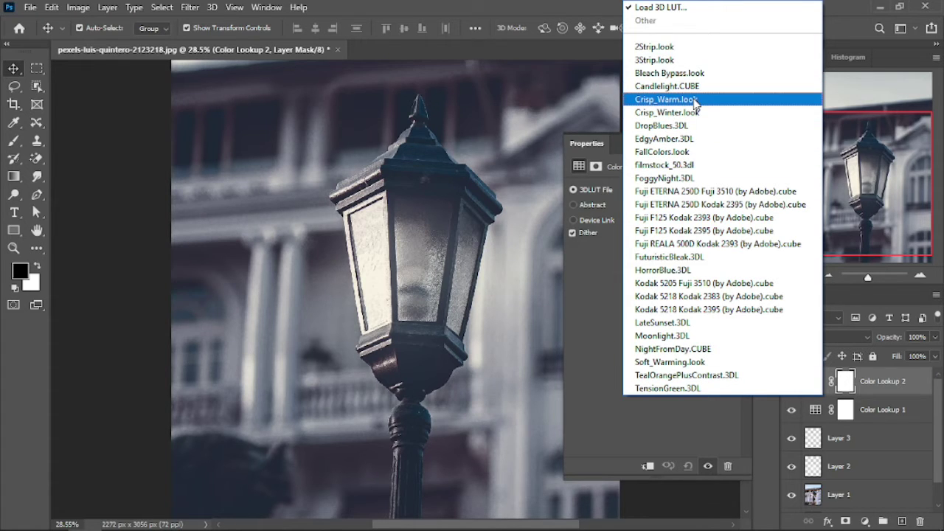
pyautogui.click(697, 99)
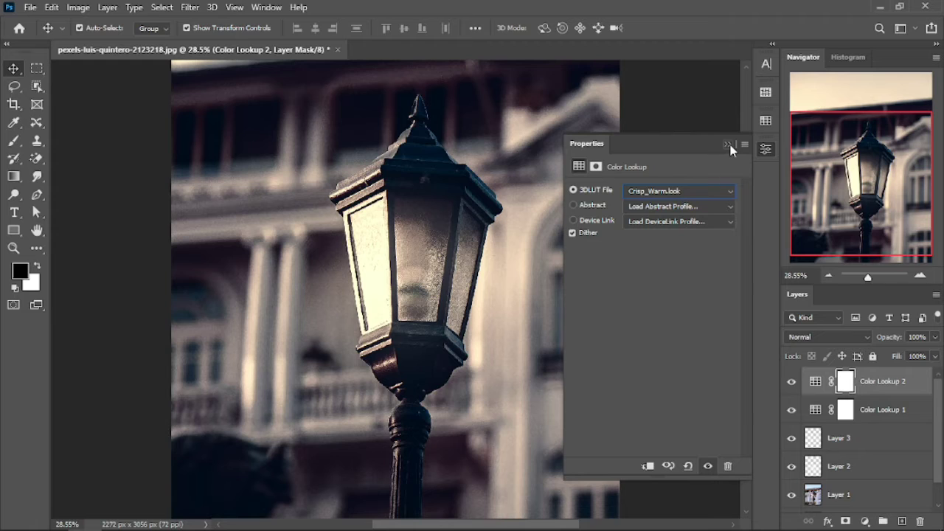
pyautogui.click(866, 522)
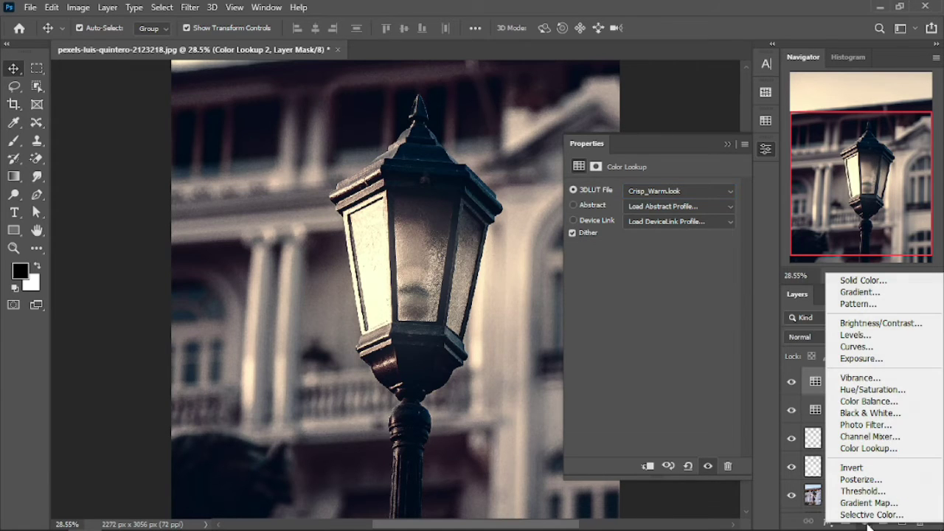
# Add a Color Lookup layer with NightFromDay.CUBE to tint the photo dark blue.
pyautogui.click(870, 448)
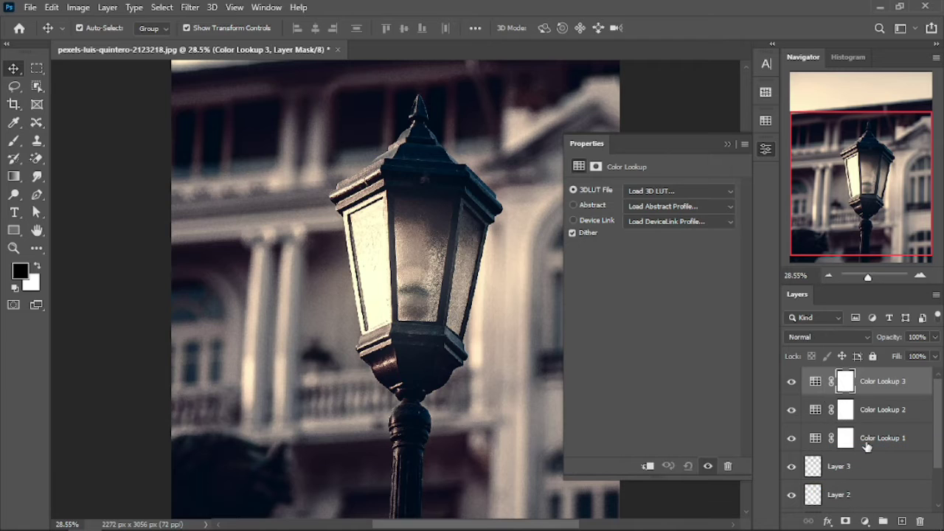
pyautogui.click(732, 193)
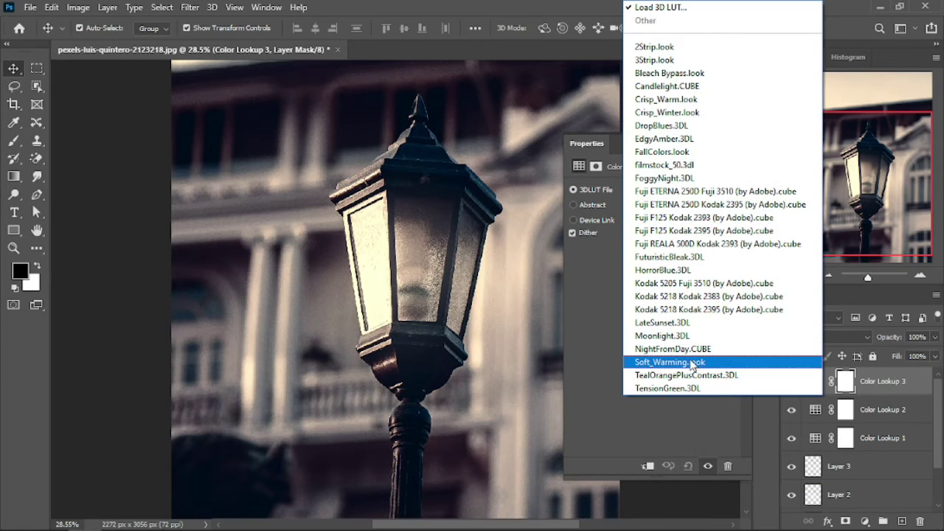
pyautogui.click(679, 353)
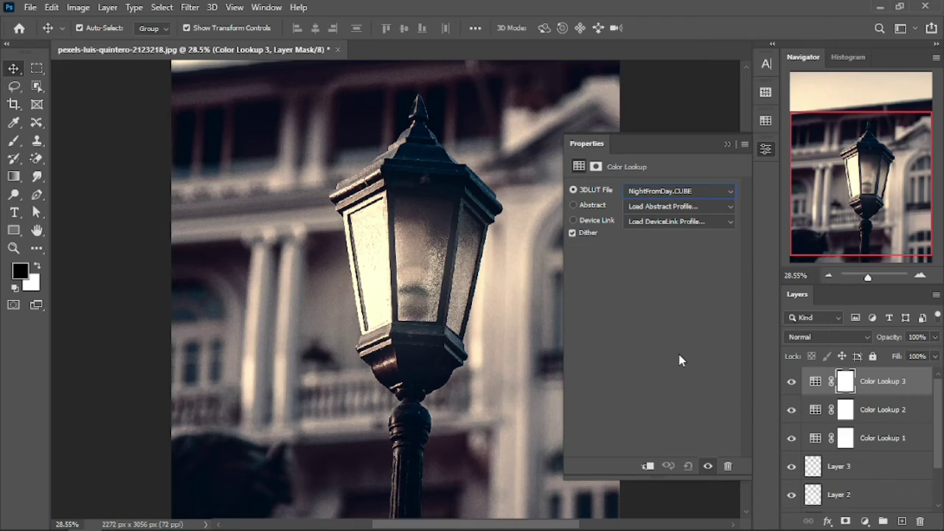
pyautogui.click(724, 144)
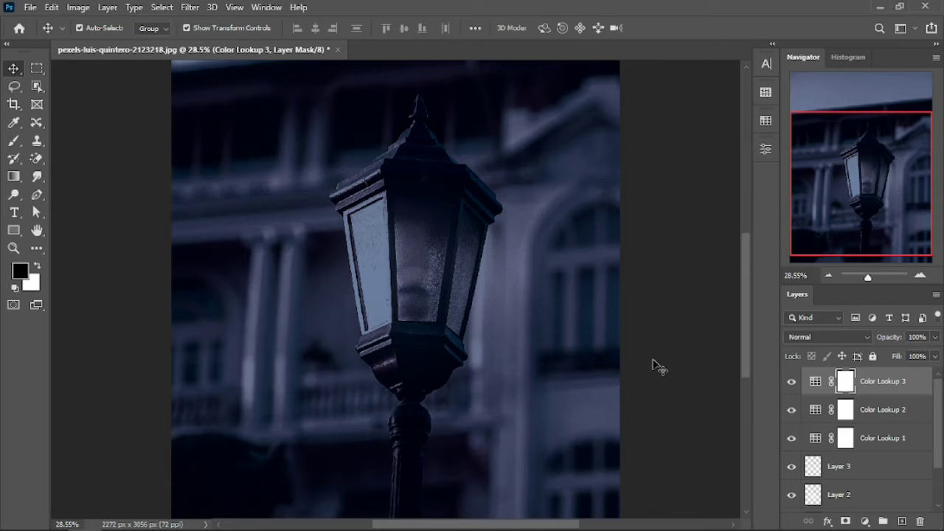
# Paint black on the NightFromDay mask to remove the blue tint from the lamp glass.
pyautogui.click(13, 142)
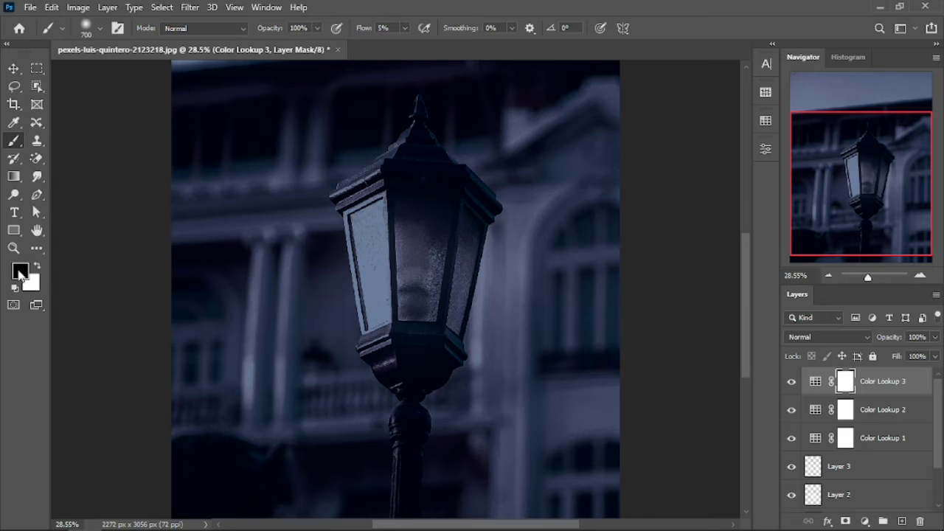
pyautogui.moveTo(428, 267)
pyautogui.mouseDown()
pyautogui.moveTo(438, 246)
pyautogui.moveTo(376, 228)
pyautogui.moveTo(448, 271)
pyautogui.moveTo(448, 236)
pyautogui.moveTo(401, 179)
pyautogui.moveTo(442, 333)
pyautogui.moveTo(368, 321)
pyautogui.moveTo(436, 301)
pyautogui.moveTo(406, 375)
pyautogui.moveTo(306, 261)
pyautogui.moveTo(320, 212)
pyautogui.moveTo(497, 273)
pyautogui.moveTo(447, 185)
pyautogui.moveTo(511, 350)
pyautogui.moveTo(421, 295)
pyautogui.moveTo(347, 284)
pyautogui.moveTo(337, 248)
pyautogui.moveTo(465, 277)
pyautogui.moveTo(415, 302)
pyautogui.moveTo(401, 379)
pyautogui.moveTo(432, 211)
pyautogui.moveTo(395, 271)
pyautogui.moveTo(472, 313)
pyautogui.mouseUp()
pyautogui.scroll(-2, 859, 473)
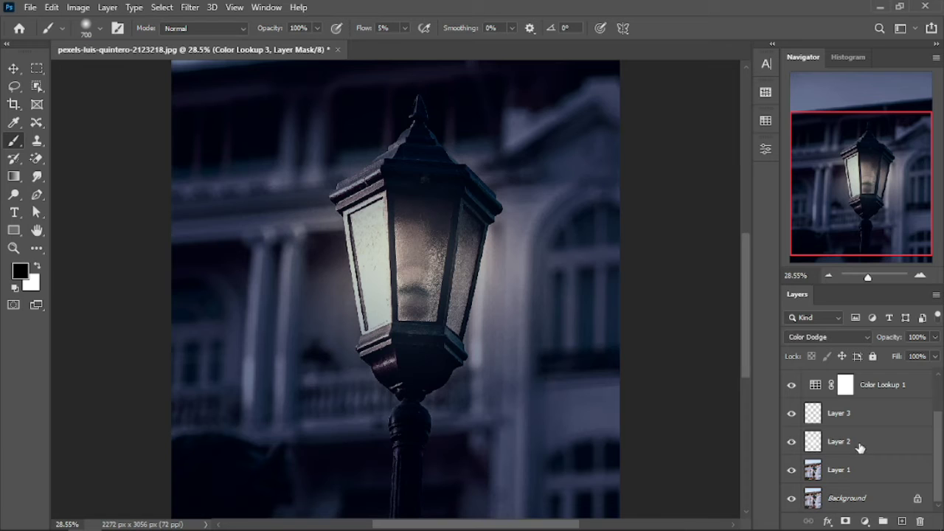
# Paint extra white strokes over the lamp glass on the Color Dodge Layer 2.
pyautogui.click(860, 447)
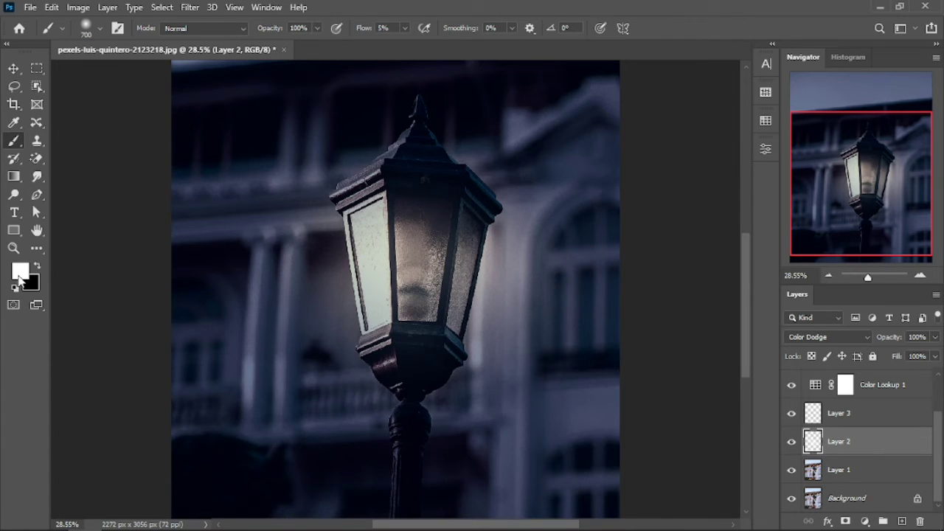
pyautogui.moveTo(400, 238)
pyautogui.mouseDown()
pyautogui.moveTo(429, 247)
pyautogui.moveTo(422, 305)
pyautogui.moveTo(457, 267)
pyautogui.moveTo(458, 236)
pyautogui.moveTo(437, 288)
pyautogui.moveTo(457, 306)
pyautogui.moveTo(428, 329)
pyautogui.moveTo(389, 258)
pyautogui.moveTo(410, 243)
pyautogui.moveTo(413, 222)
pyautogui.moveTo(438, 211)
pyautogui.moveTo(404, 208)
pyautogui.moveTo(363, 154)
pyautogui.moveTo(489, 194)
pyautogui.moveTo(457, 214)
pyautogui.moveTo(426, 338)
pyautogui.moveTo(369, 337)
pyautogui.moveTo(401, 390)
pyautogui.moveTo(383, 369)
pyautogui.moveTo(442, 347)
pyautogui.moveTo(379, 242)
pyautogui.moveTo(410, 231)
pyautogui.moveTo(381, 249)
pyautogui.mouseUp()
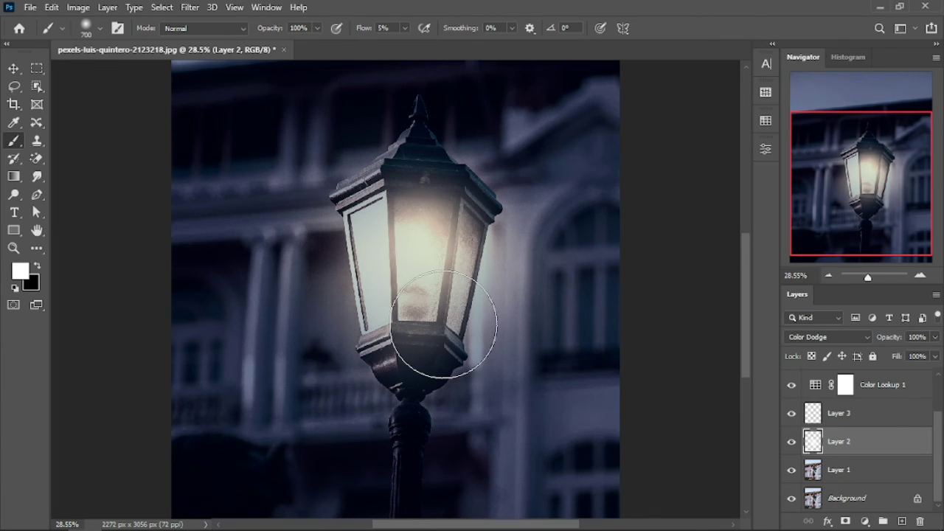
pyautogui.click(13, 68)
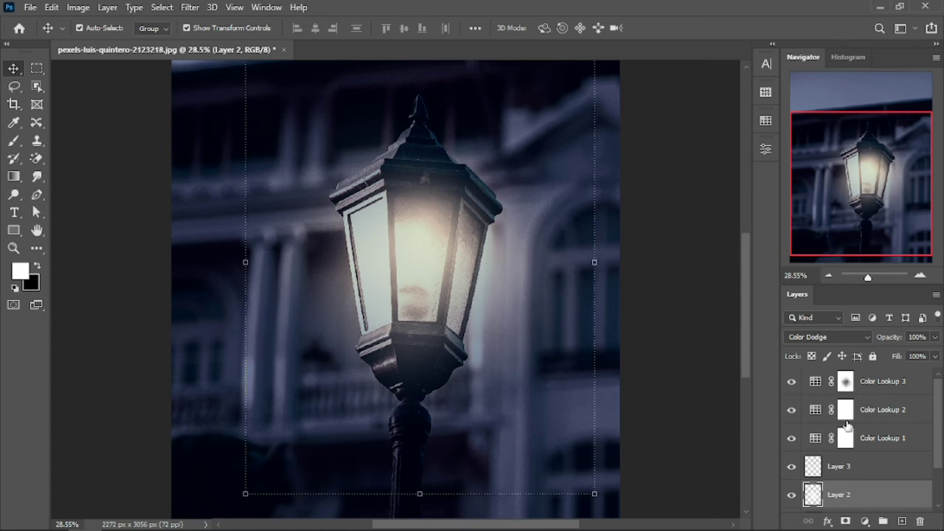
pyautogui.scroll(-2, 848, 426)
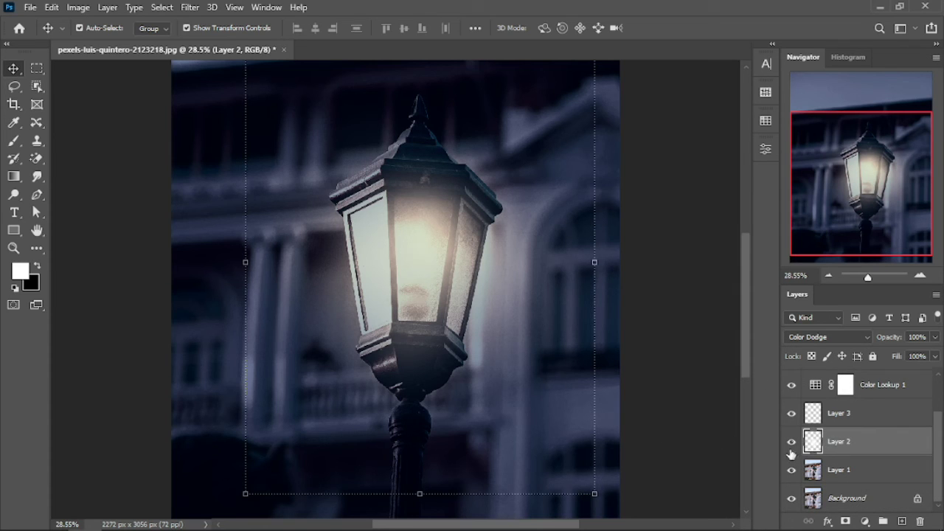
pyautogui.click(791, 443)
pyautogui.click(791, 413)
pyautogui.click(791, 384)
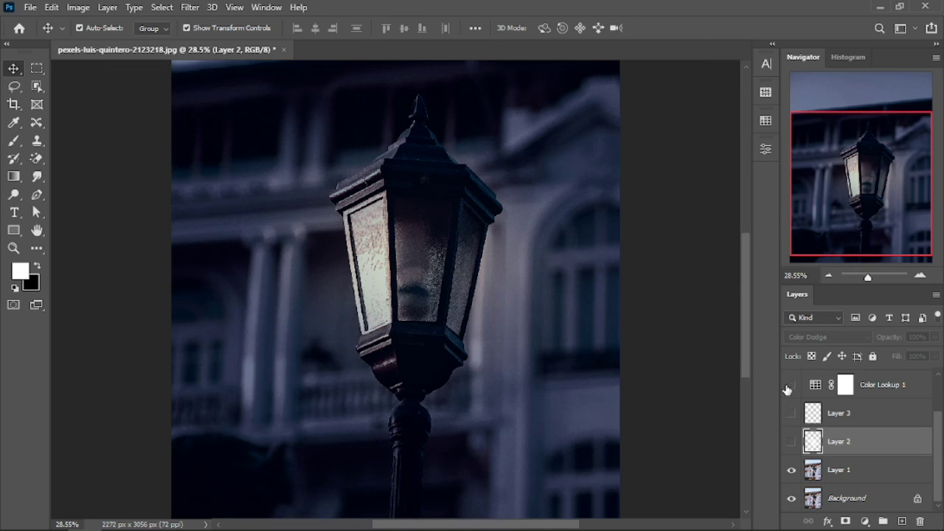
pyautogui.scroll(2, 791, 473)
pyautogui.click(791, 381)
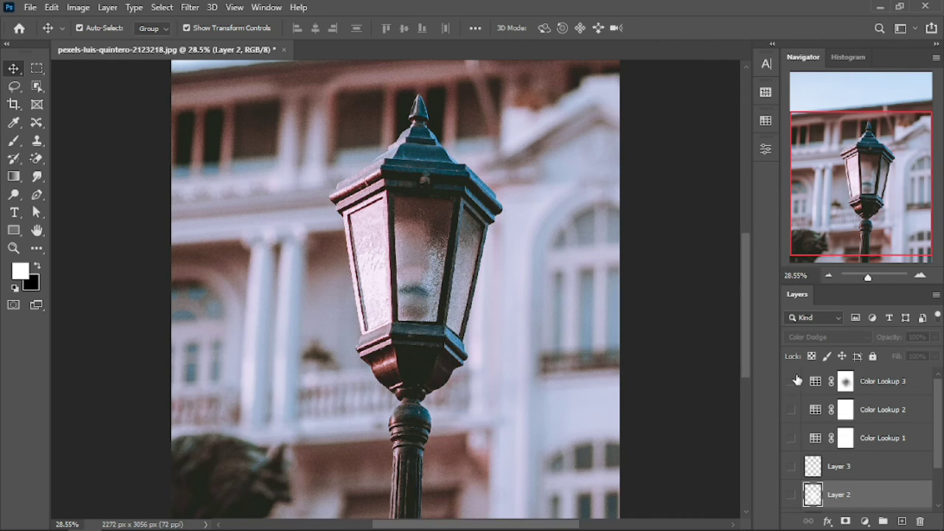
pyautogui.click(791, 381)
pyautogui.click(791, 409)
pyautogui.click(791, 438)
pyautogui.click(792, 466)
pyautogui.click(792, 494)
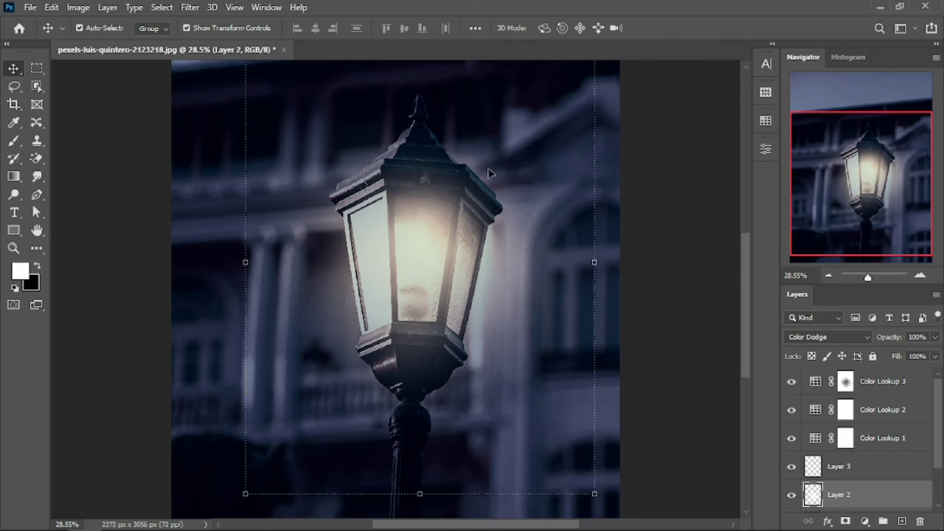
pyautogui.click(677, 262)
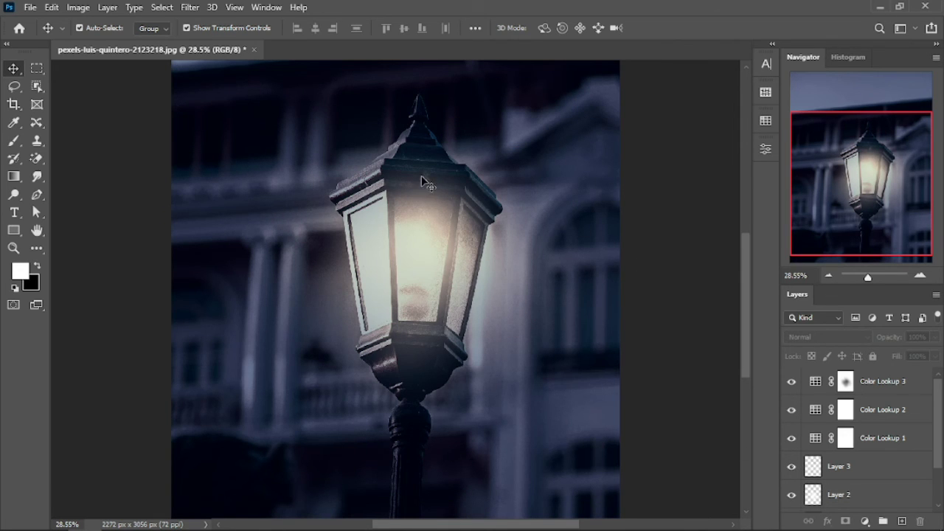